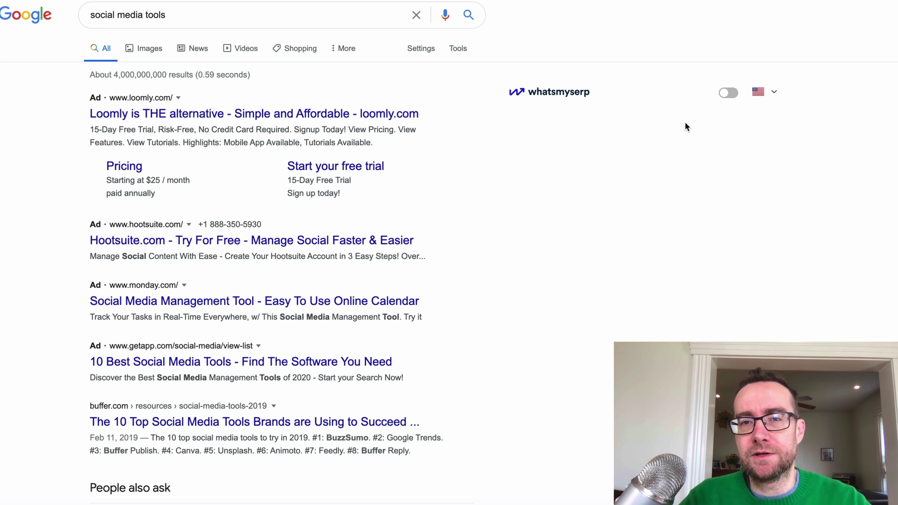
# Turn on whatsmyserp keyword data for the "social media tools" search and look over the related keywords.
pyautogui.click(728, 92)
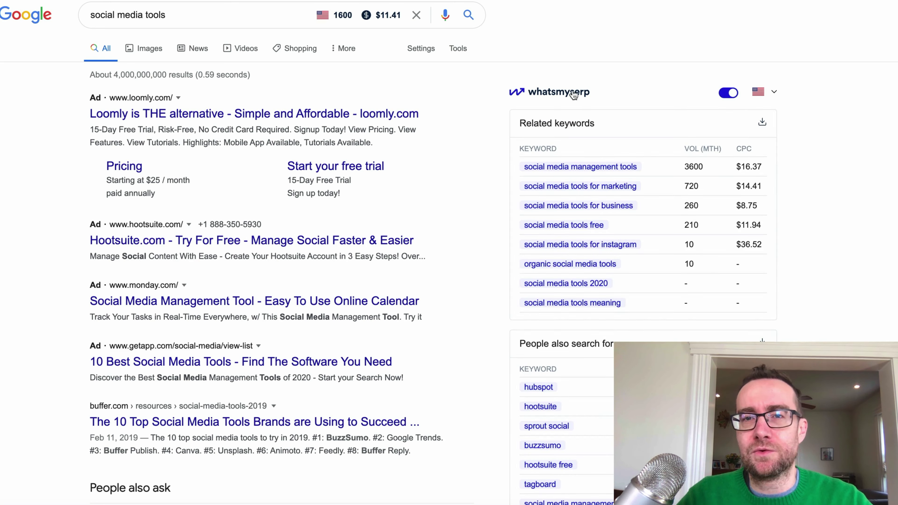
pyautogui.click(773, 94)
pyautogui.click(795, 97)
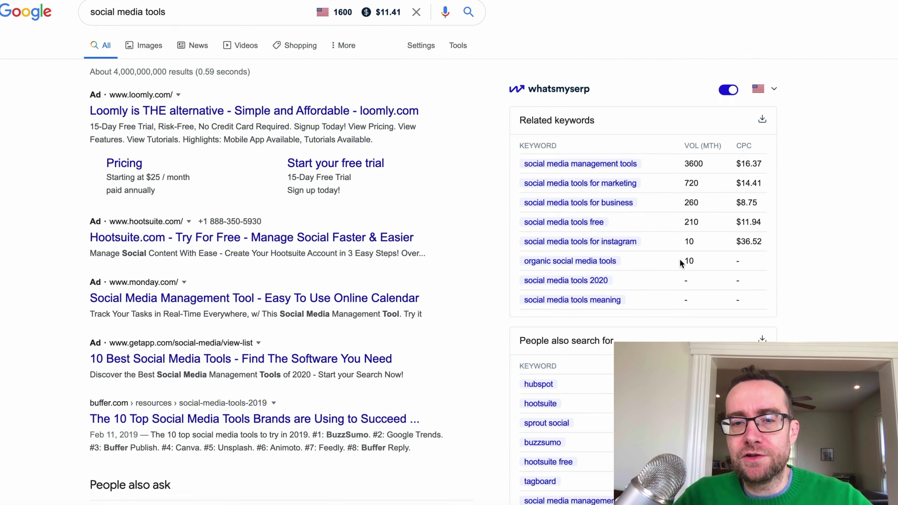
pyautogui.scroll(-3, 680, 264)
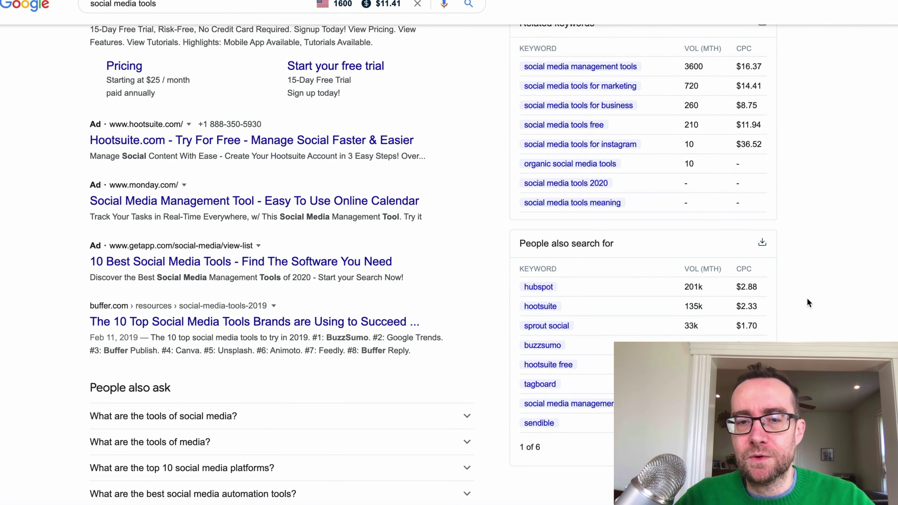
pyautogui.scroll(3, 807, 299)
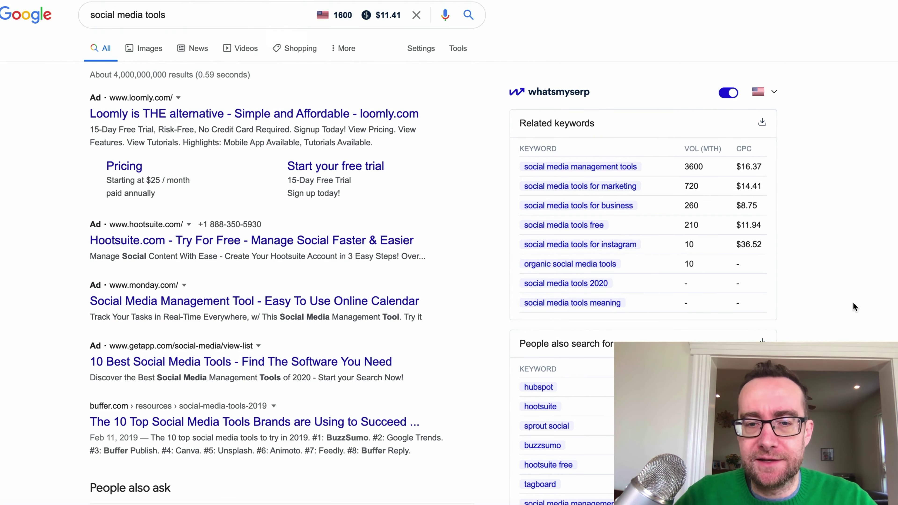
# Page through the "People also search for" keywords and open the search for "social media tools for instagram".
pyautogui.scroll(-4, 593, 244)
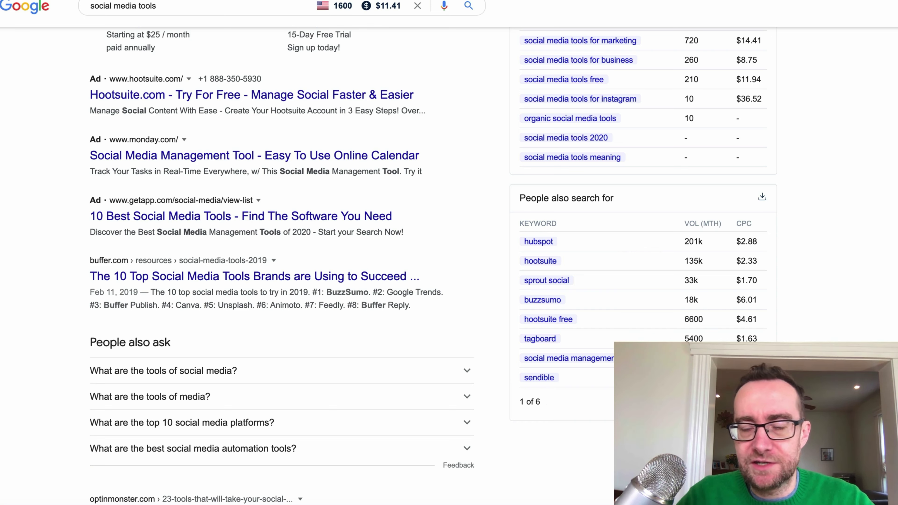
pyautogui.click(760, 402)
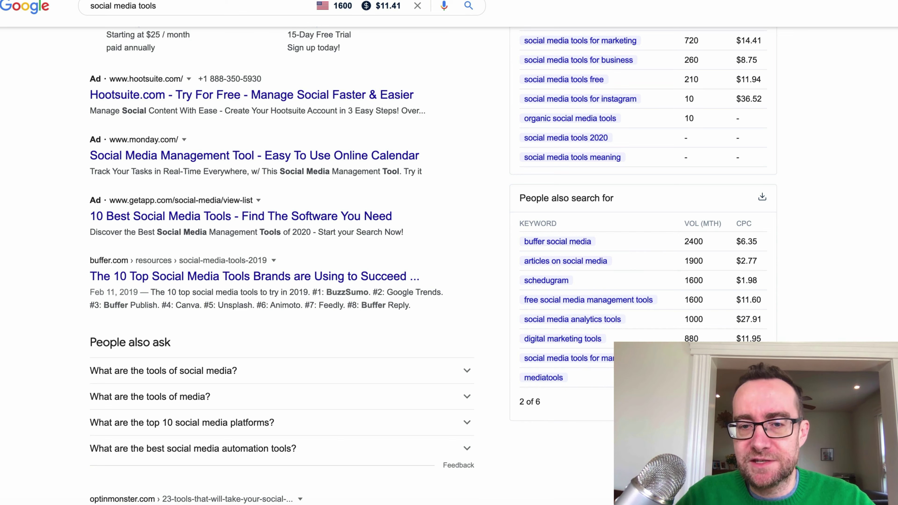
pyautogui.click(760, 401)
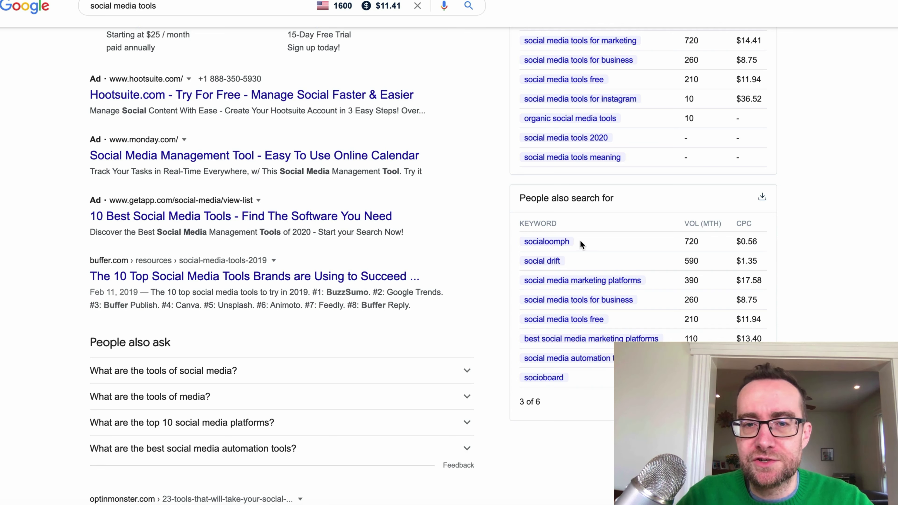
pyautogui.click(760, 402)
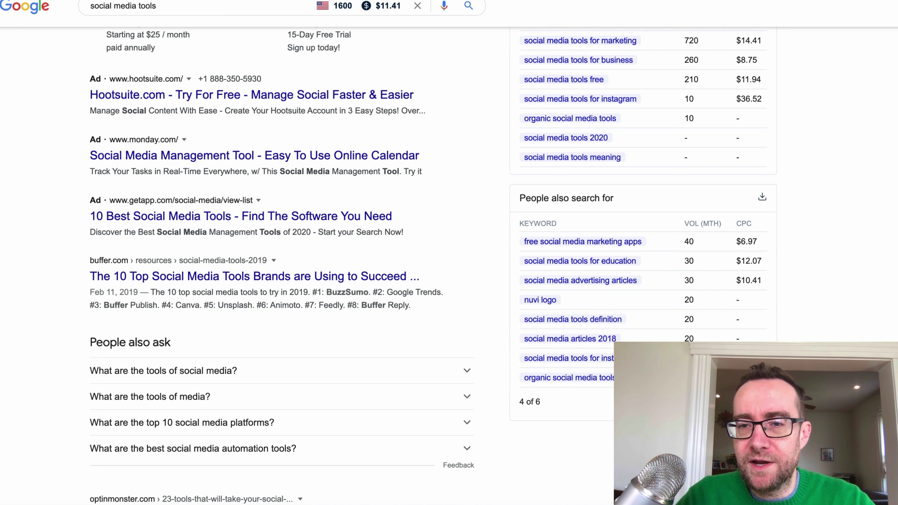
pyautogui.click(746, 402)
pyautogui.click(760, 402)
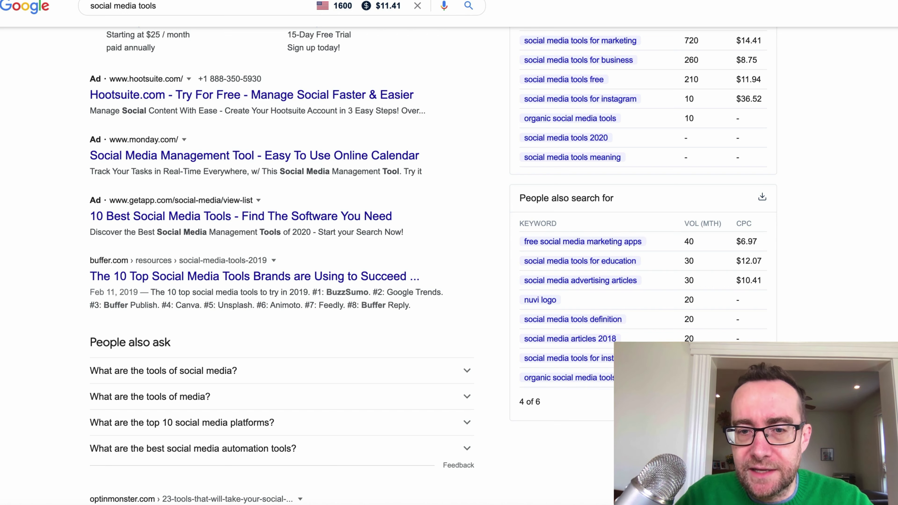
pyautogui.click(584, 364)
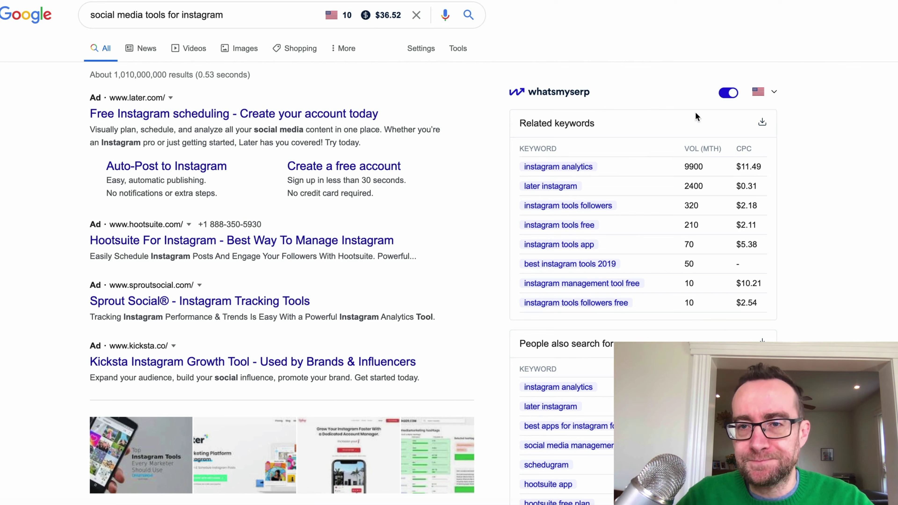
# Set the keyword data country to Canada and cancel the export of the keywords file.
pyautogui.click(773, 93)
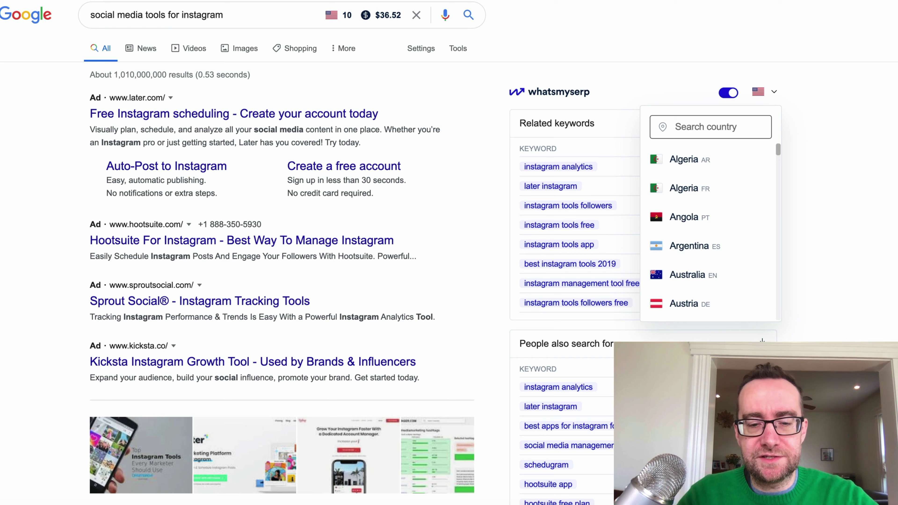
pyautogui.write('can')
pyautogui.click(694, 158)
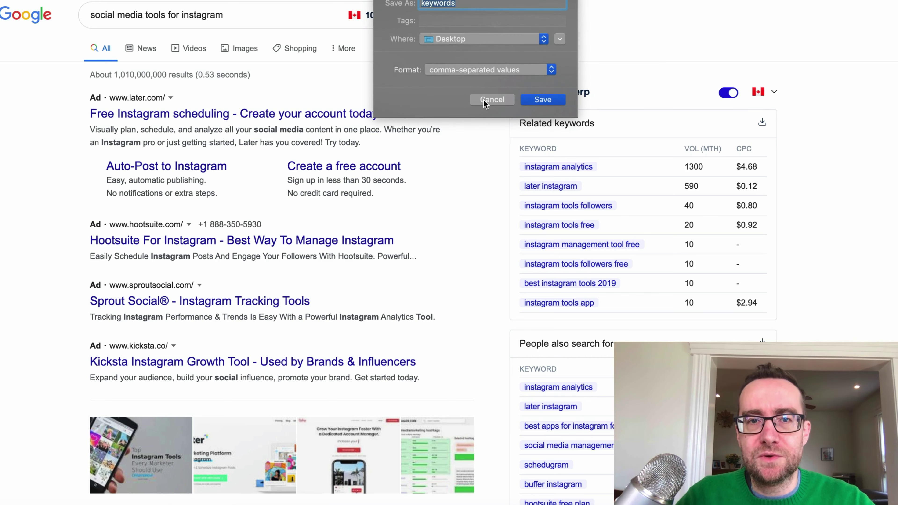
pyautogui.click(484, 103)
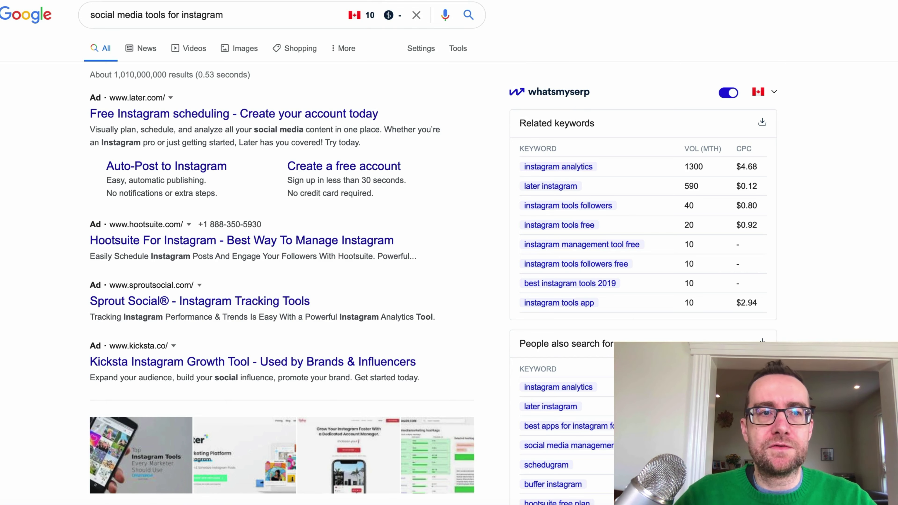
# Copy the query "social media tools for instagram" and search for it on YouTube.
pyautogui.tripleClick(209, 15)
pyautogui.hotkey('ctrl', 'c')
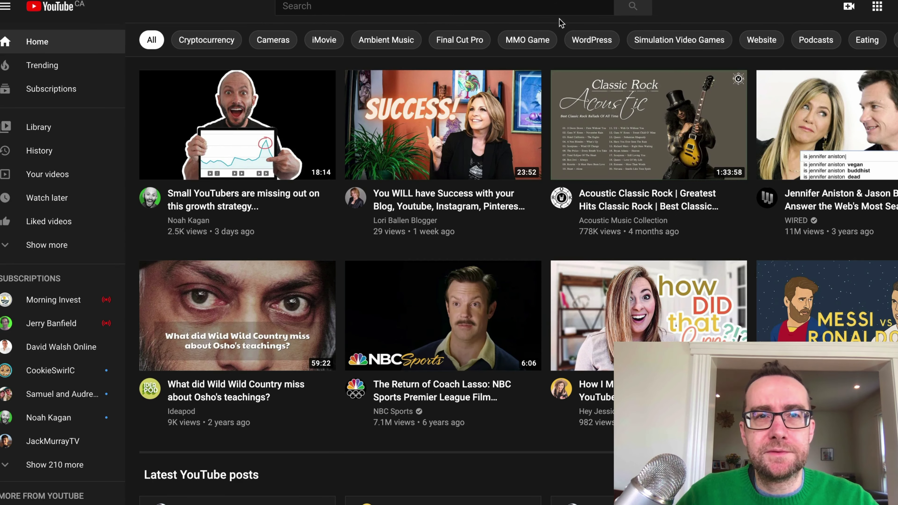
pyautogui.click(315, 7)
pyautogui.hotkey('ctrl', 'v')
pyautogui.press('Return')
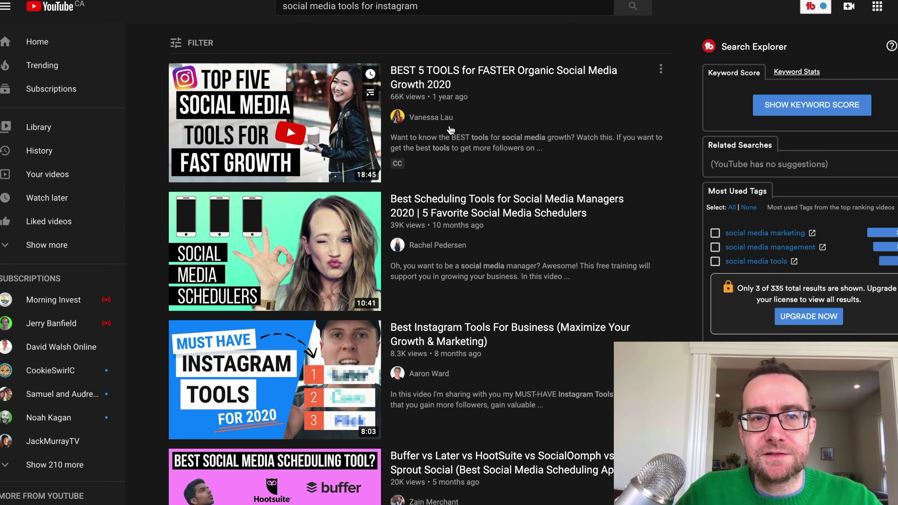
# Review the competing video results and examine the query's keyword score and keyword stats in Search Explorer.
pyautogui.scroll(-2, 450, 115)
pyautogui.scroll(-5, 450, 116)
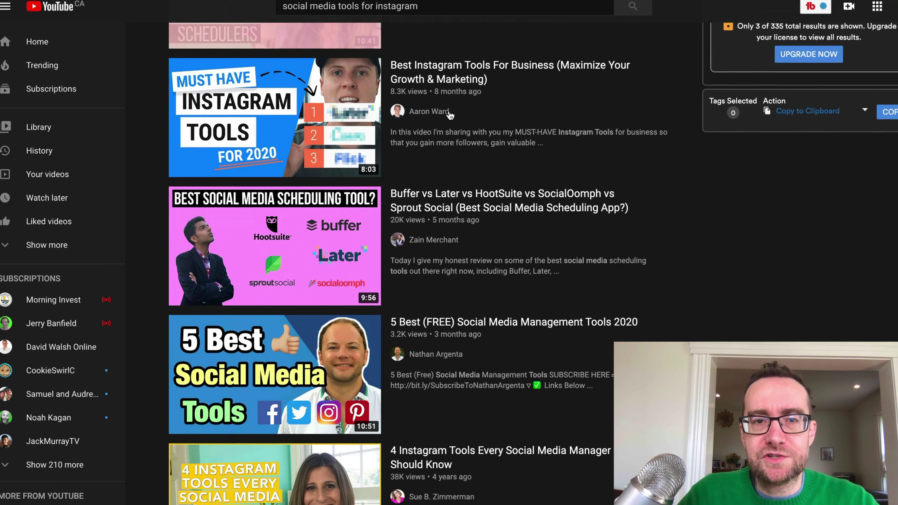
pyautogui.scroll(8, 450, 115)
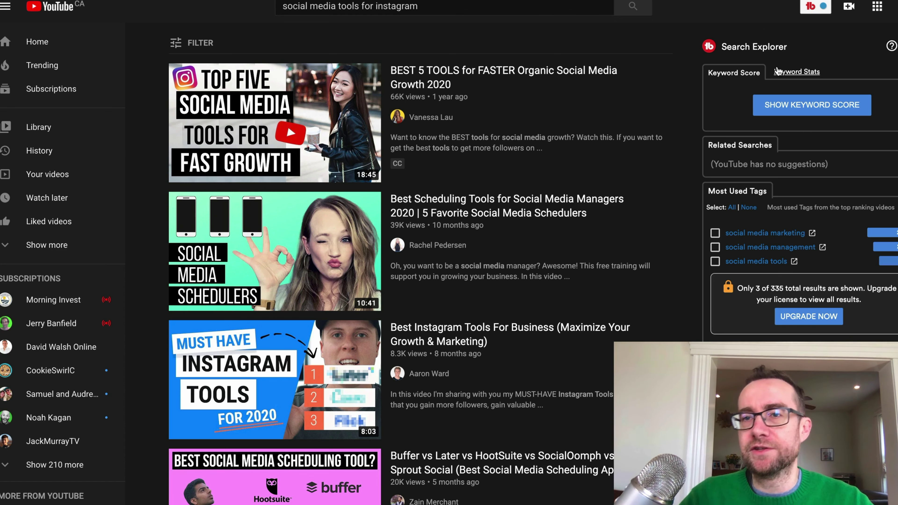
pyautogui.click(795, 105)
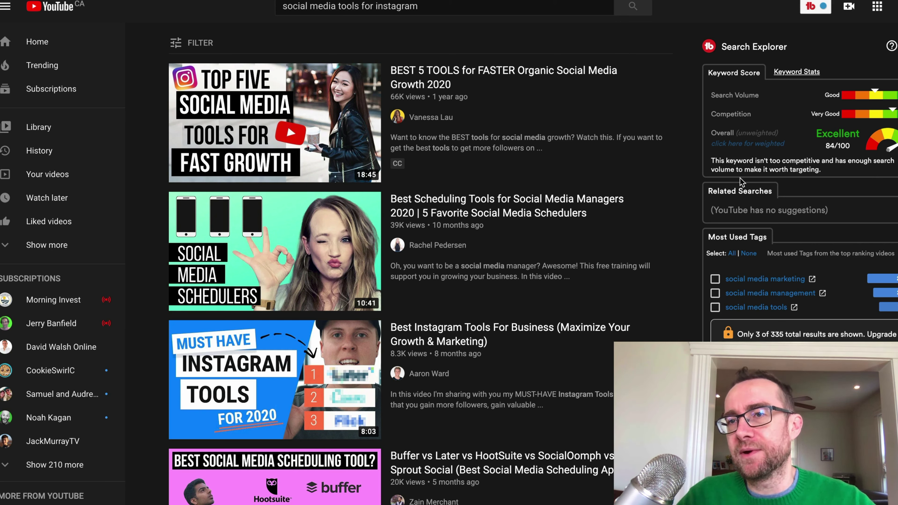
pyautogui.click(798, 73)
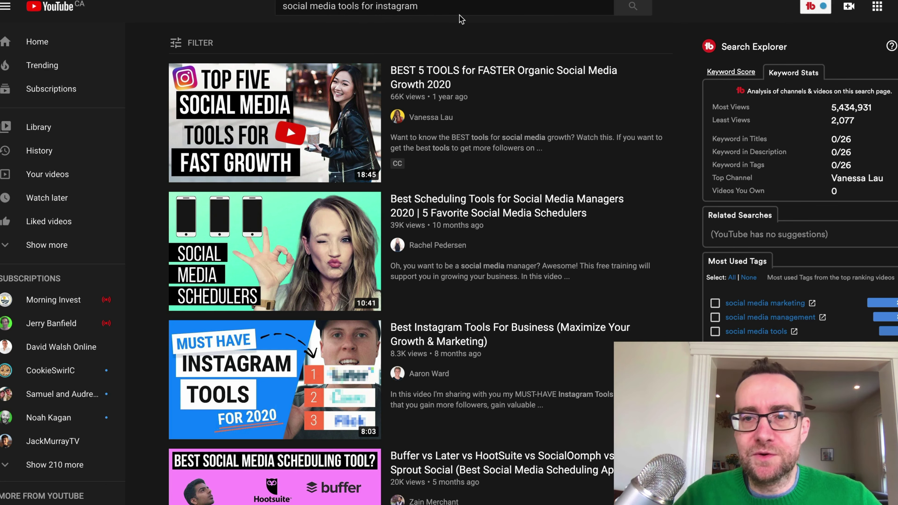
pyautogui.scroll(-2, 371, 84)
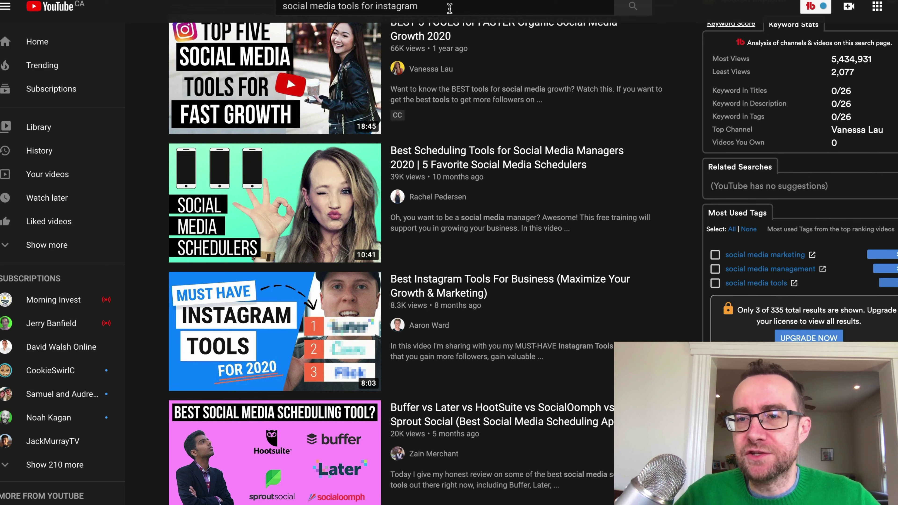
pyautogui.scroll(-6, 481, 213)
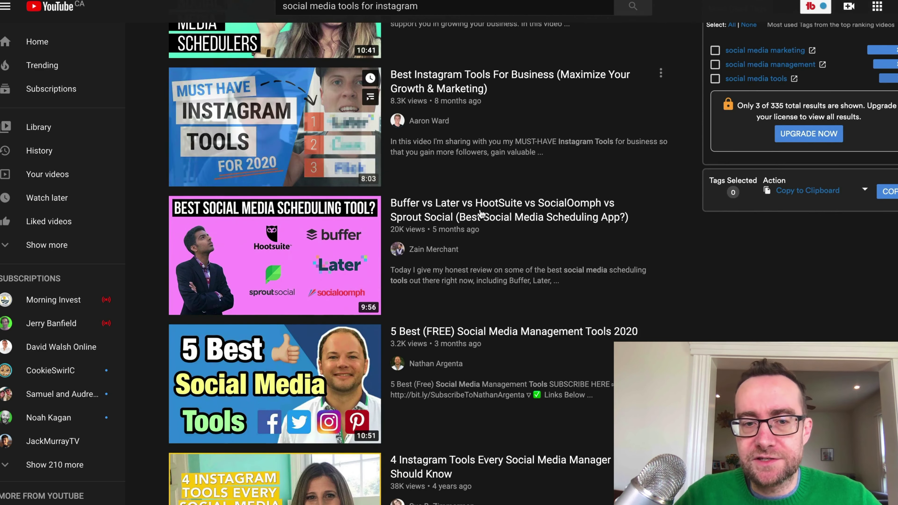
pyautogui.scroll(7, 480, 213)
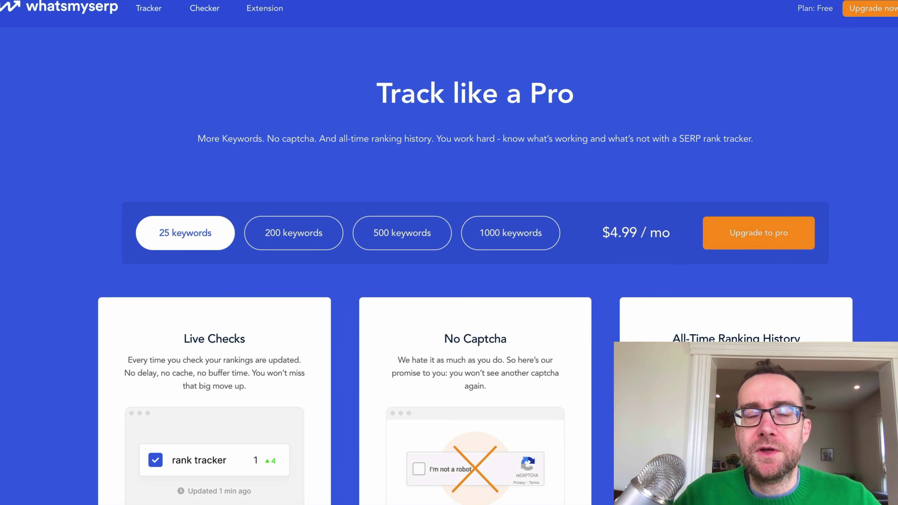
# Switch to the whatsmyserp website and open the listed domain's rankings in the Tracker.
pyautogui.click(151, 9)
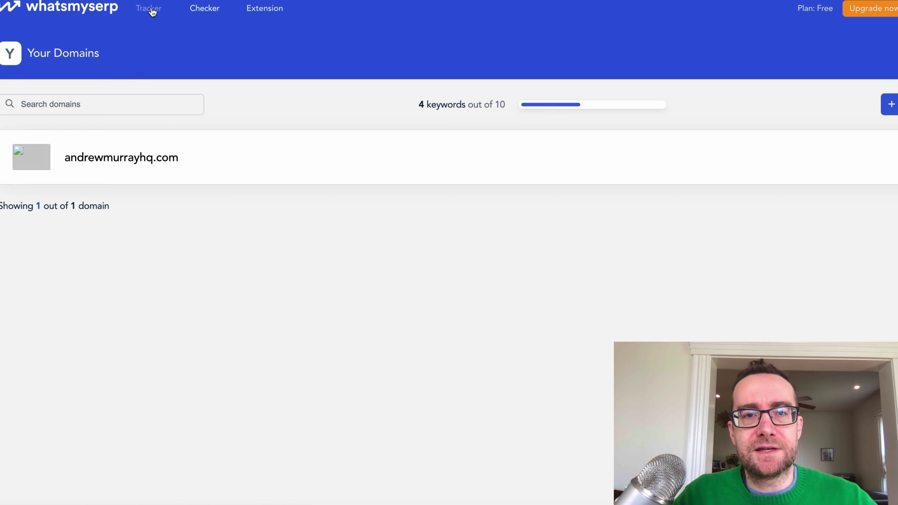
pyautogui.click(110, 159)
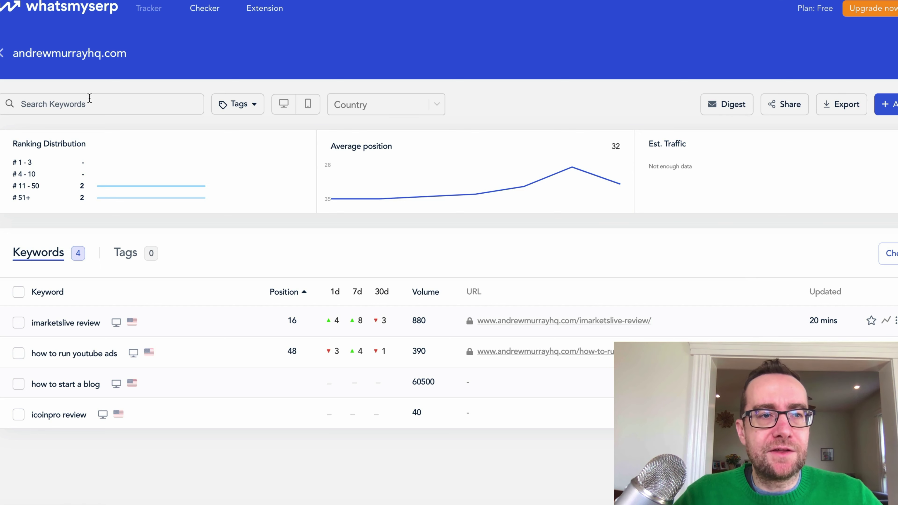
# Try filtering the domain's tracked keywords by "ikea" and clear the filter.
pyautogui.click(85, 105)
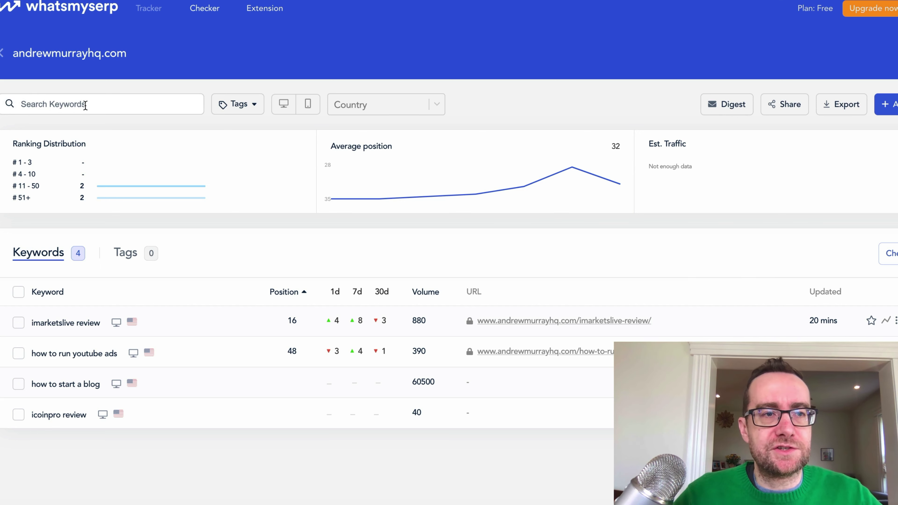
pyautogui.write('ikea')
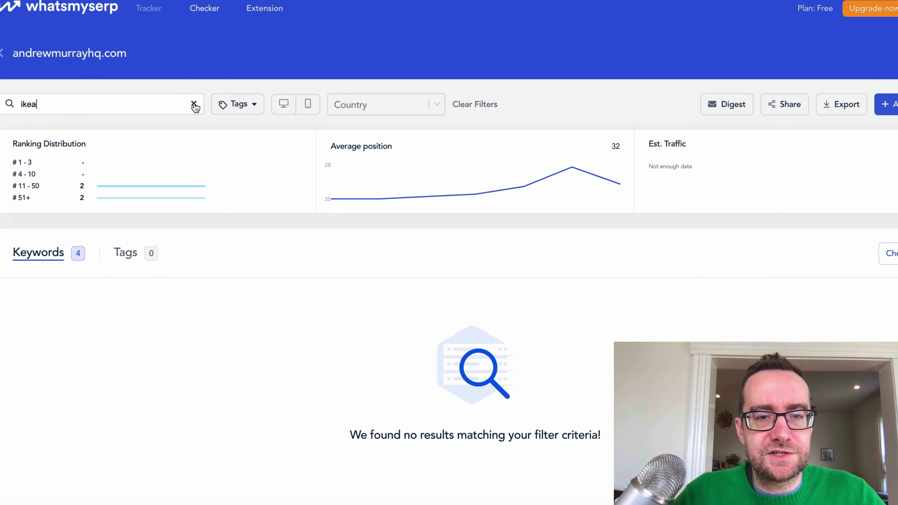
pyautogui.click(194, 105)
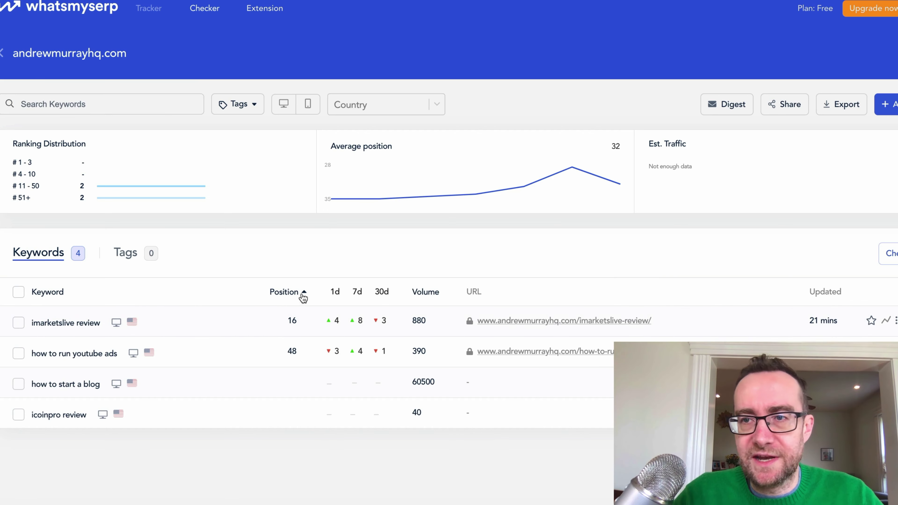
# Add the keyword "ika vimle sofa assembly" to the domain's tracked keywords.
pyautogui.click(875, 104)
pyautogui.click(434, 189)
pyautogui.write('ika vimle sofa assembly')
pyautogui.scroll(-3, 519, 371)
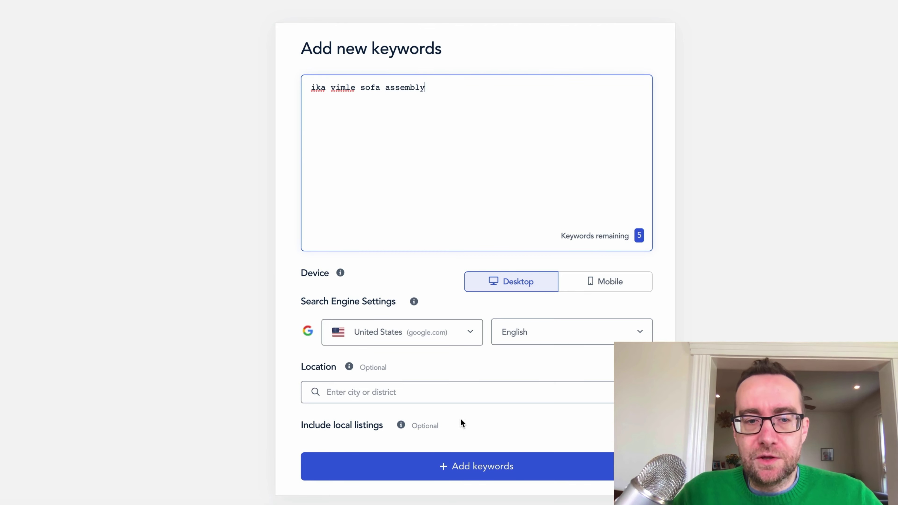
pyautogui.click(465, 467)
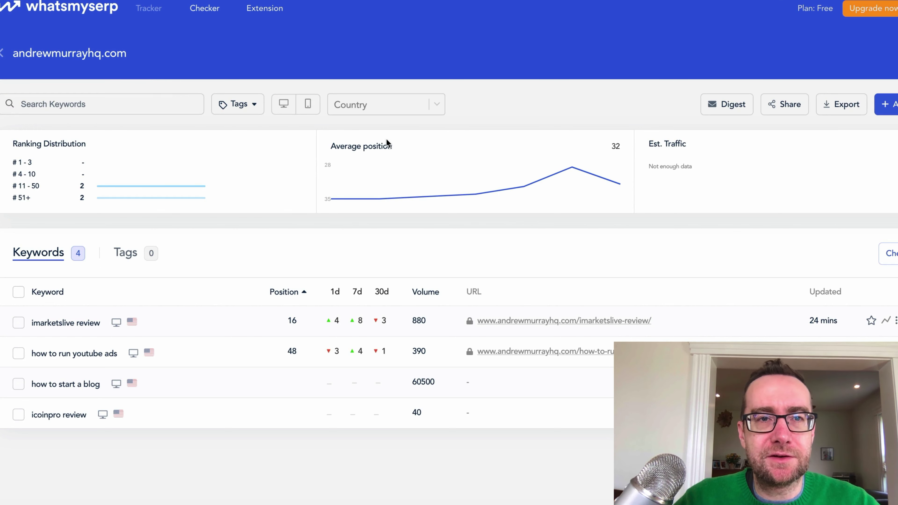
# Open the Google SERP & Rank Checker and enter the tracked domain as the URL to check.
pyautogui.click(59, 9)
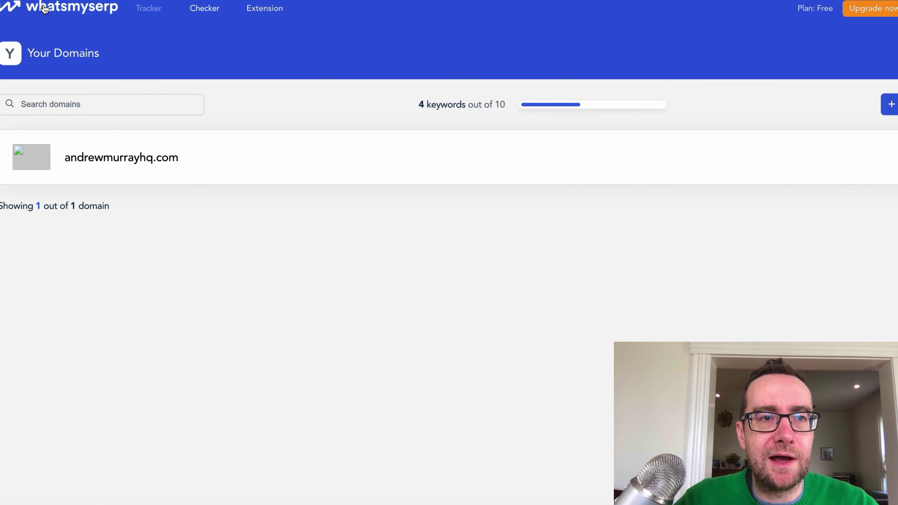
pyautogui.click(204, 7)
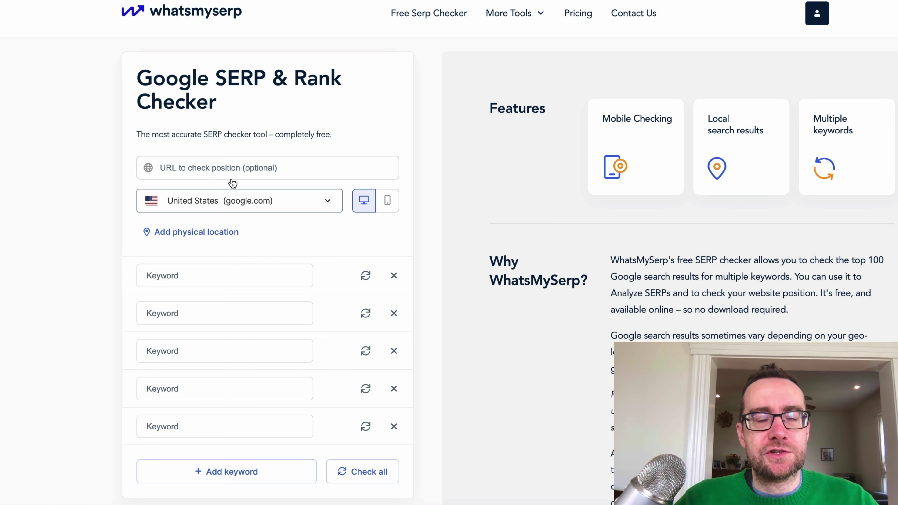
pyautogui.click(226, 169)
pyautogui.write('andrewmurr')
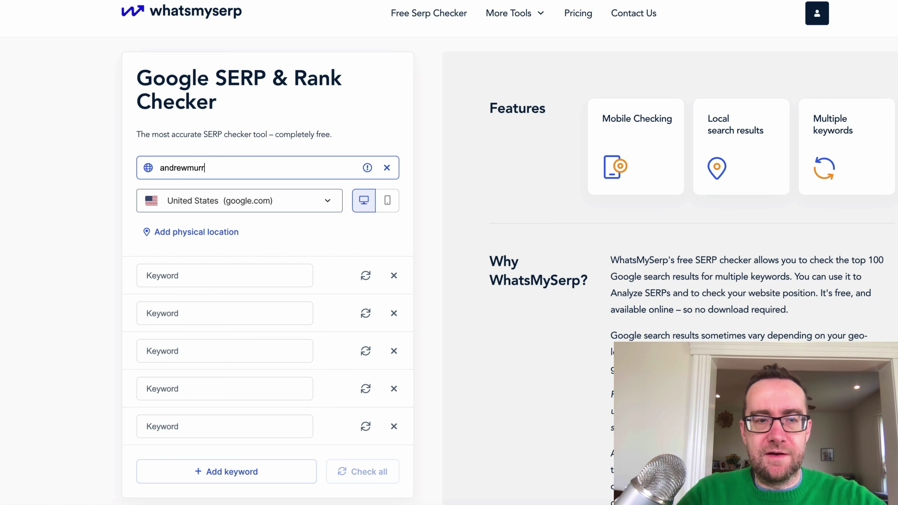
pyautogui.write('ayhq.com')
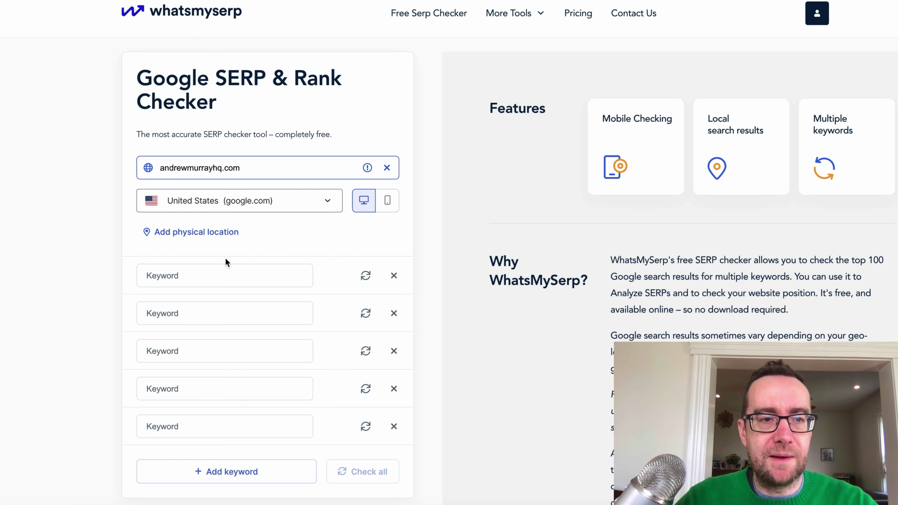
# Enter the keywords "icoinpro review" and "how to run youtube ads" and check the domain's rankings for all of them.
pyautogui.click(204, 276)
pyautogui.write('icoinpro')
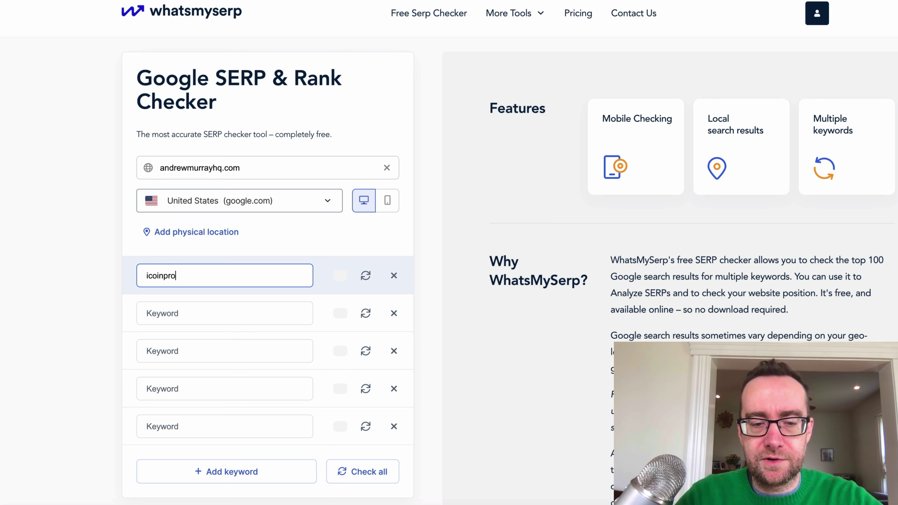
pyautogui.write(' review')
pyautogui.click(187, 314)
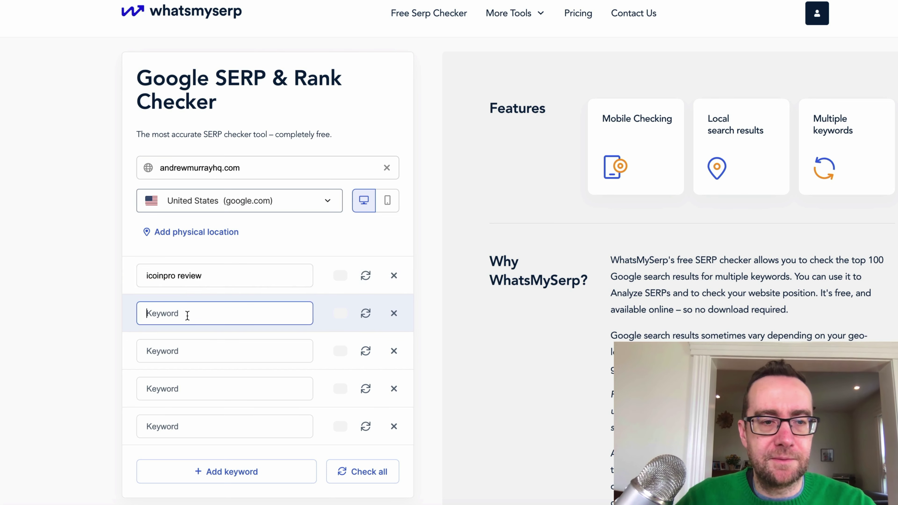
pyautogui.write('how to r')
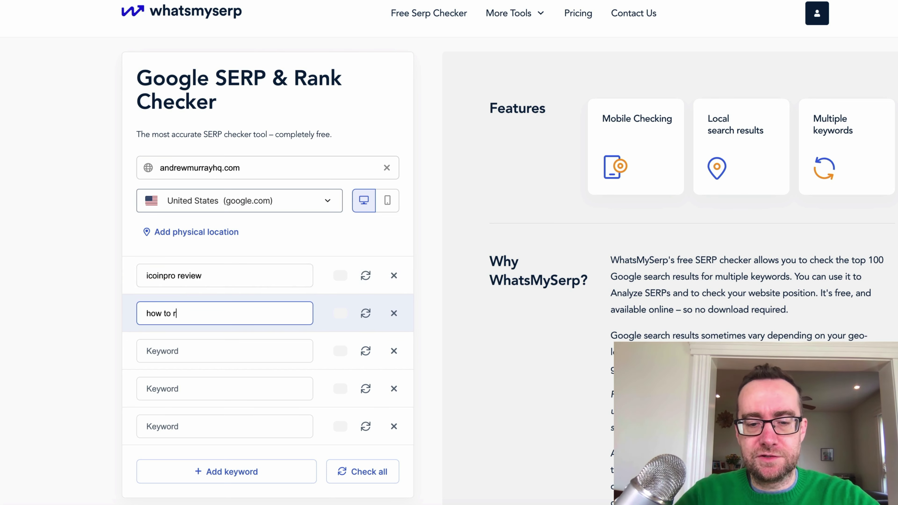
pyautogui.write('un youtune ads')
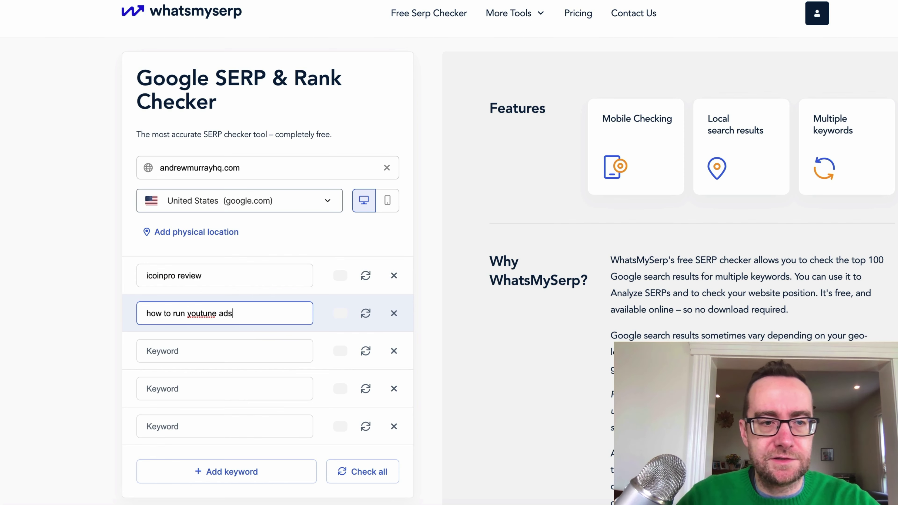
pyautogui.click(357, 479)
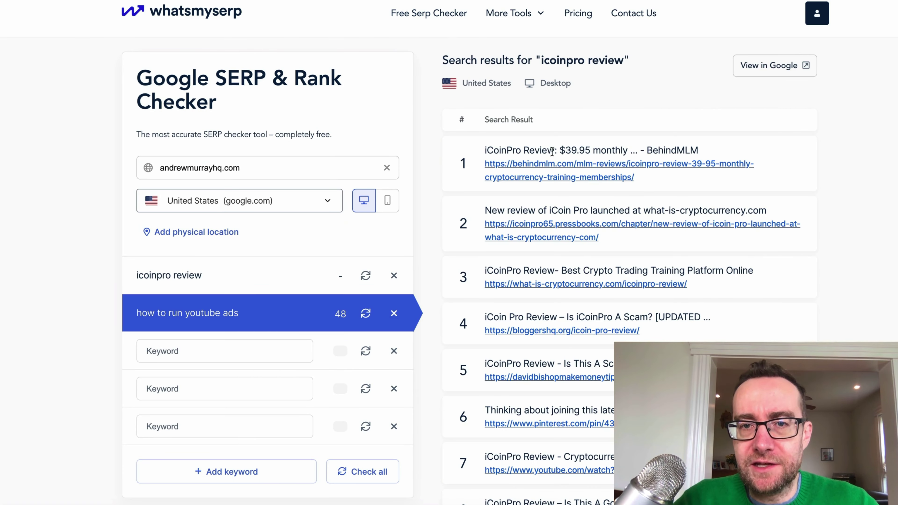
# Look through the search results for "icoinpro review" and open the results for "how to run youtube ads".
pyautogui.scroll(-1, 456, 226)
pyautogui.scroll(-1, 454, 229)
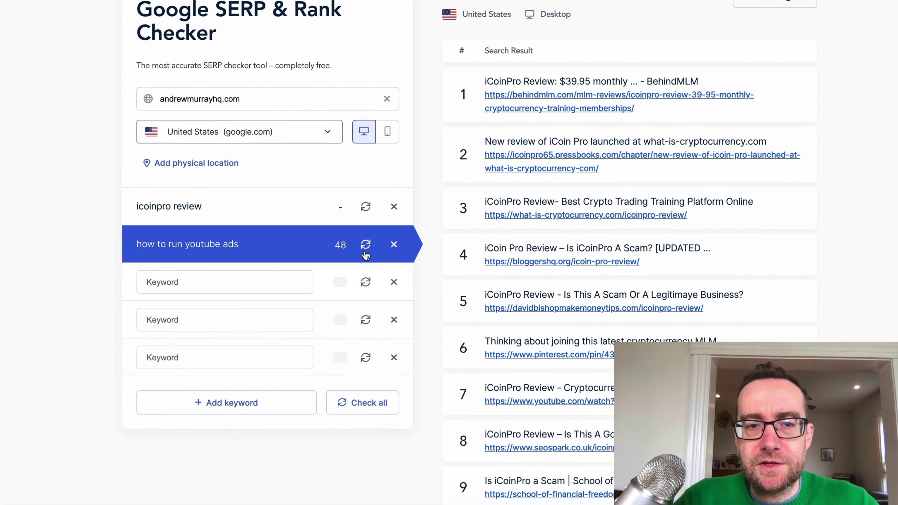
pyautogui.scroll(-3, 397, 274)
pyautogui.scroll(5, 398, 275)
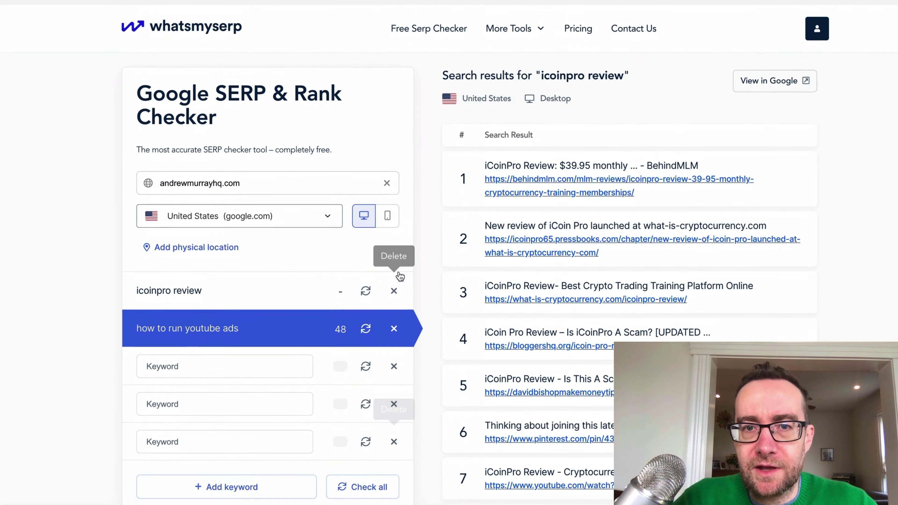
pyautogui.click(219, 313)
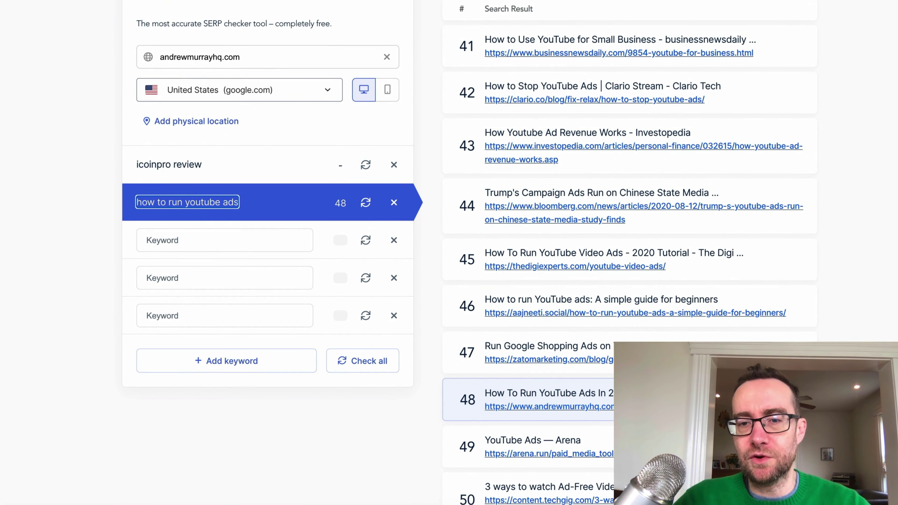
# Recheck all keywords for mobile and view the mobile search results for "icoinpro review" and "how to run youtube ads".
pyautogui.click(387, 91)
pyautogui.click(353, 364)
pyautogui.click(223, 275)
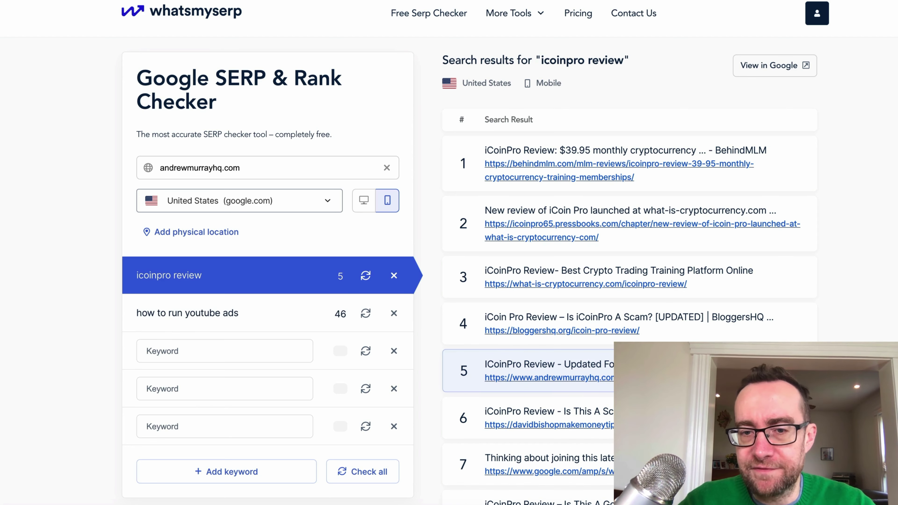
pyautogui.click(275, 307)
pyautogui.click(274, 285)
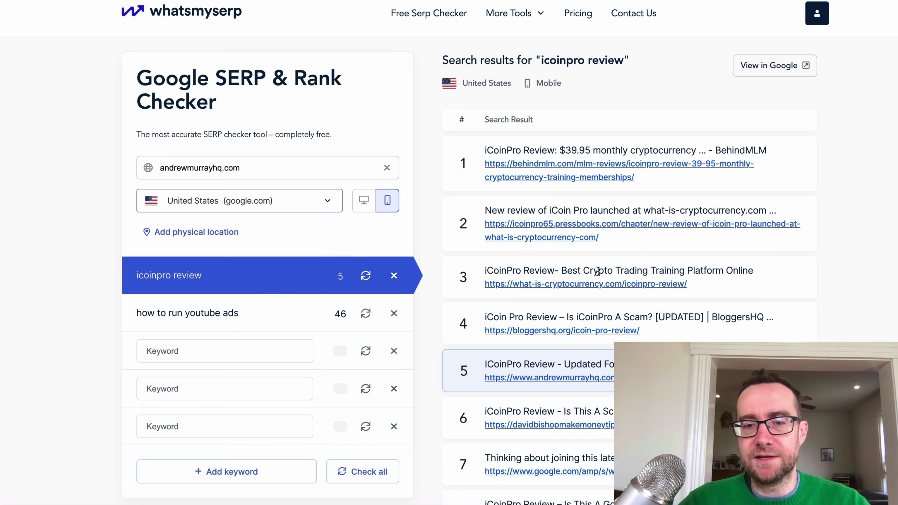
# Set the check back to desktop, recheck all keywords and open the results for "how to run youtube ads".
pyautogui.click(366, 207)
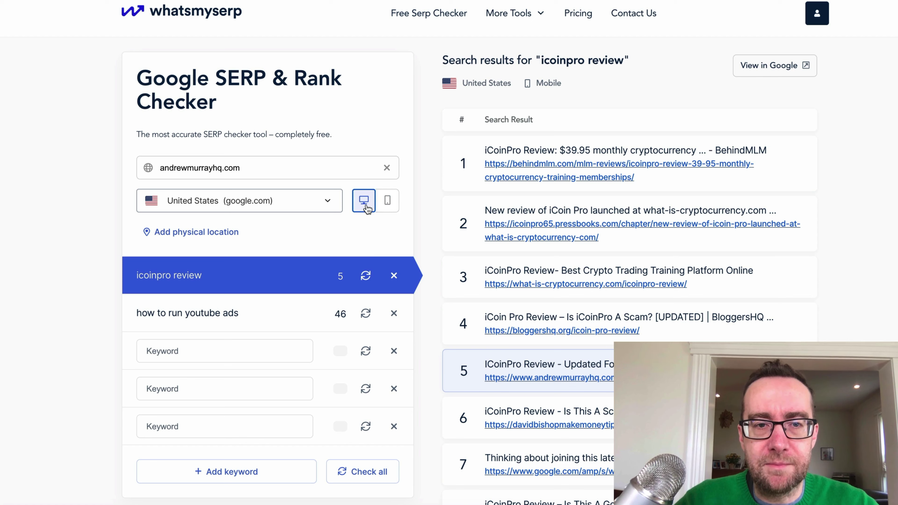
pyautogui.click(384, 472)
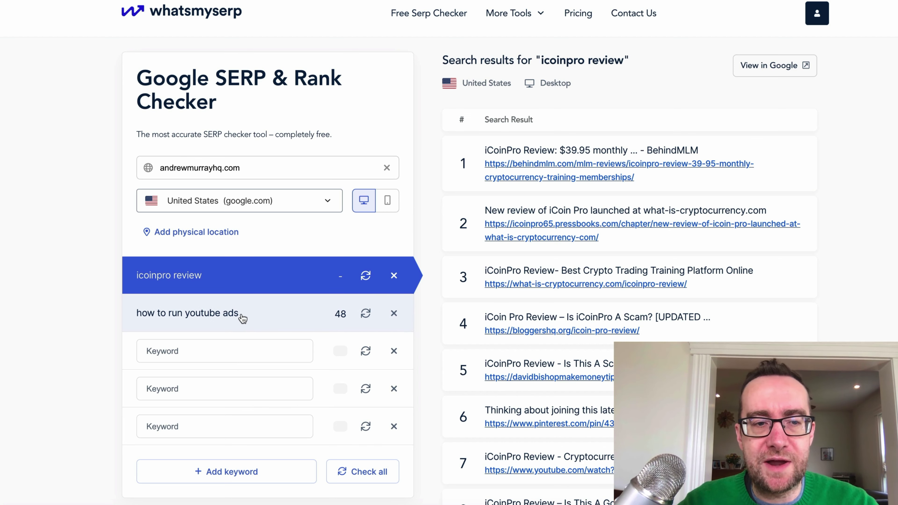
pyautogui.moveTo(240, 320); pyautogui.dragTo(139, 321)
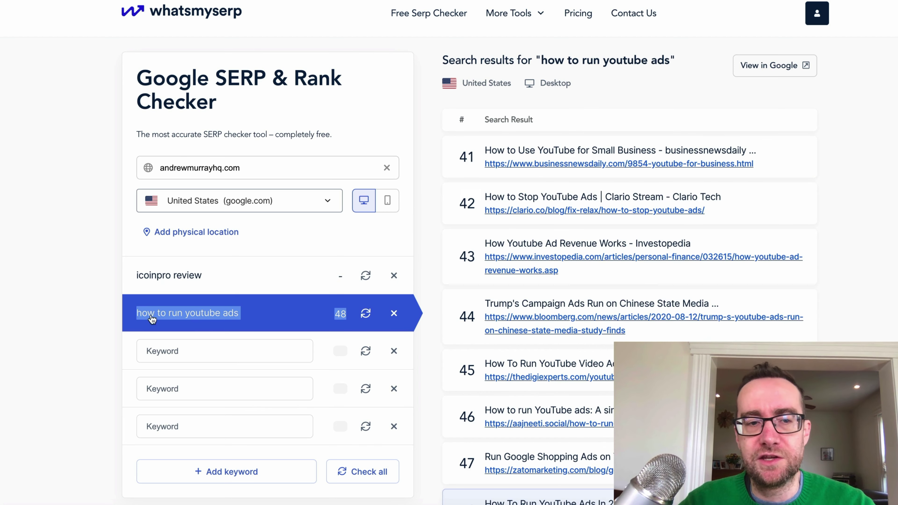